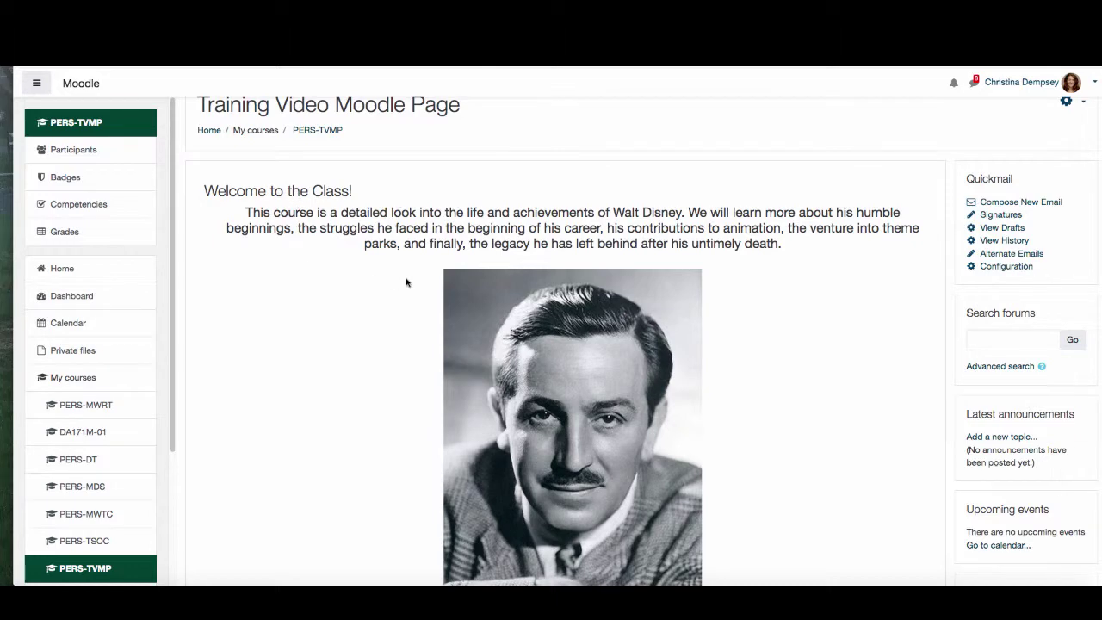
Step: Turn on editing mode for the course from the administration actions menu
scroll(403, 352, down, 1)
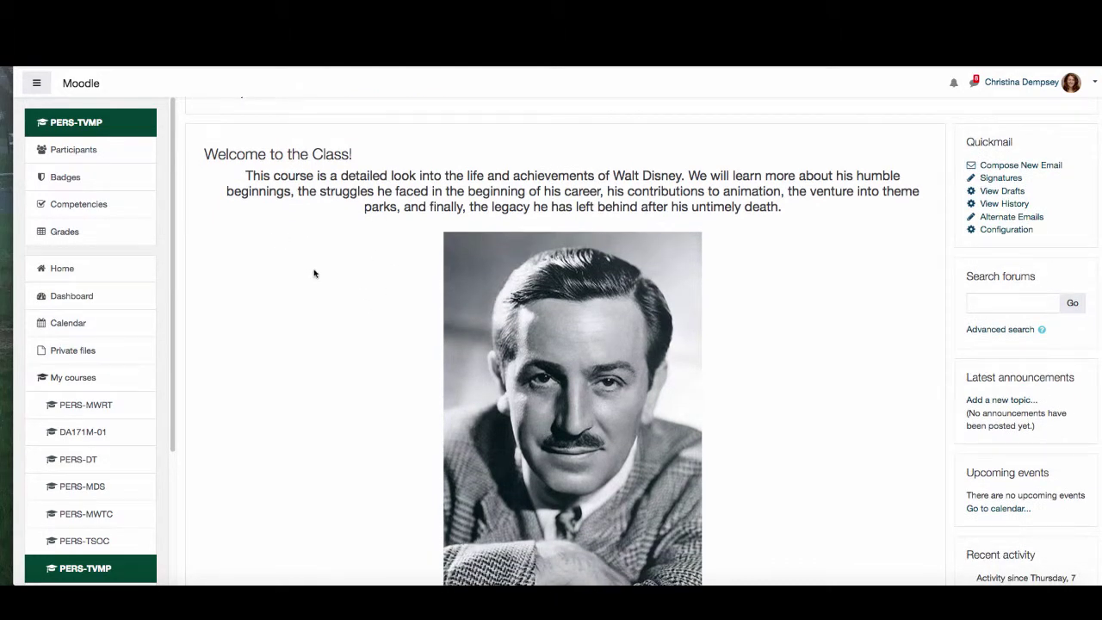
scroll(800, 456, up, 2)
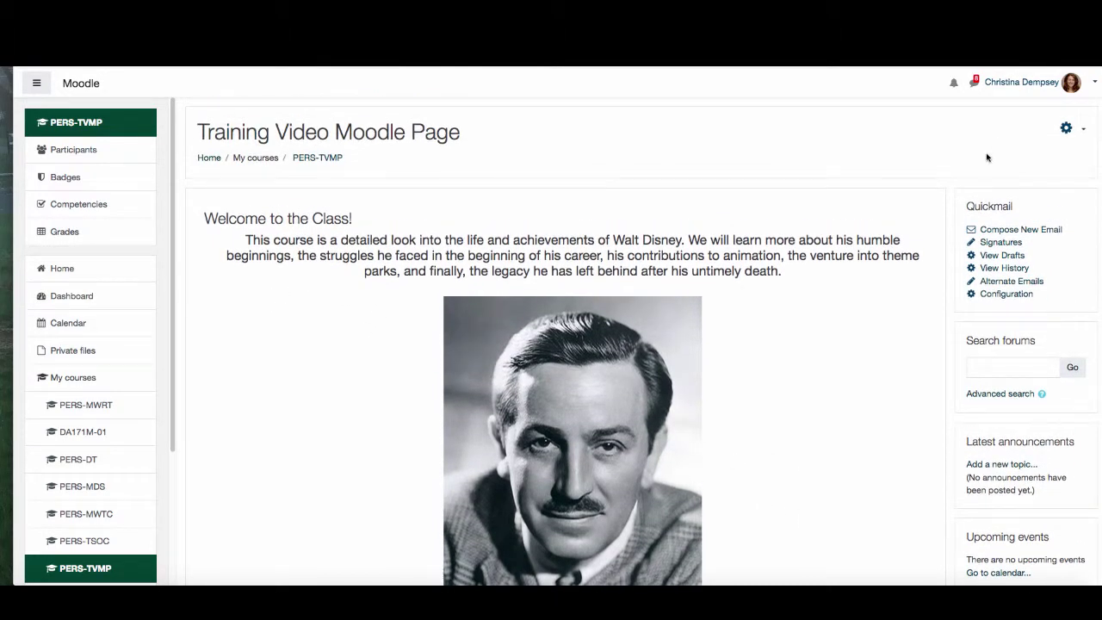
click(1064, 129)
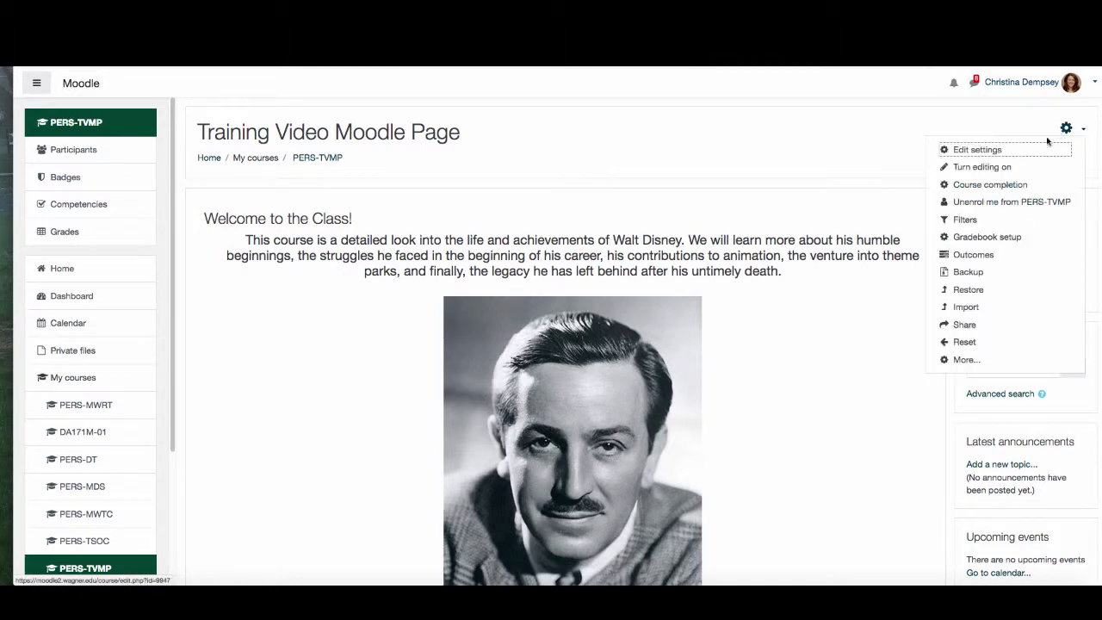
click(990, 174)
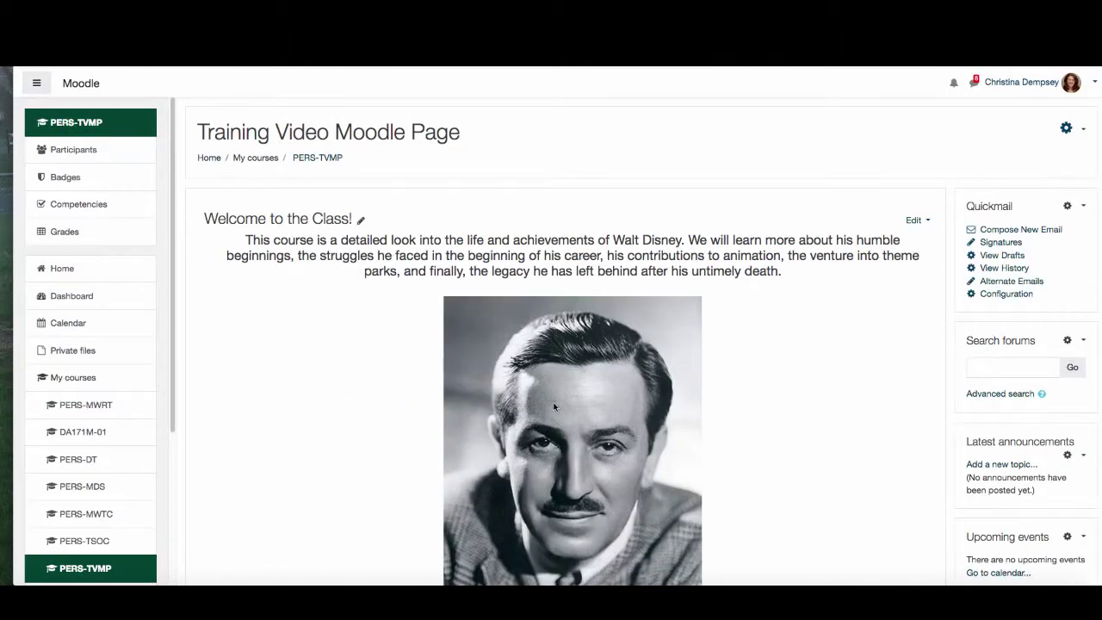
Step: Start adding a File resource under the News forum in the first section
scroll(553, 405, down, 5)
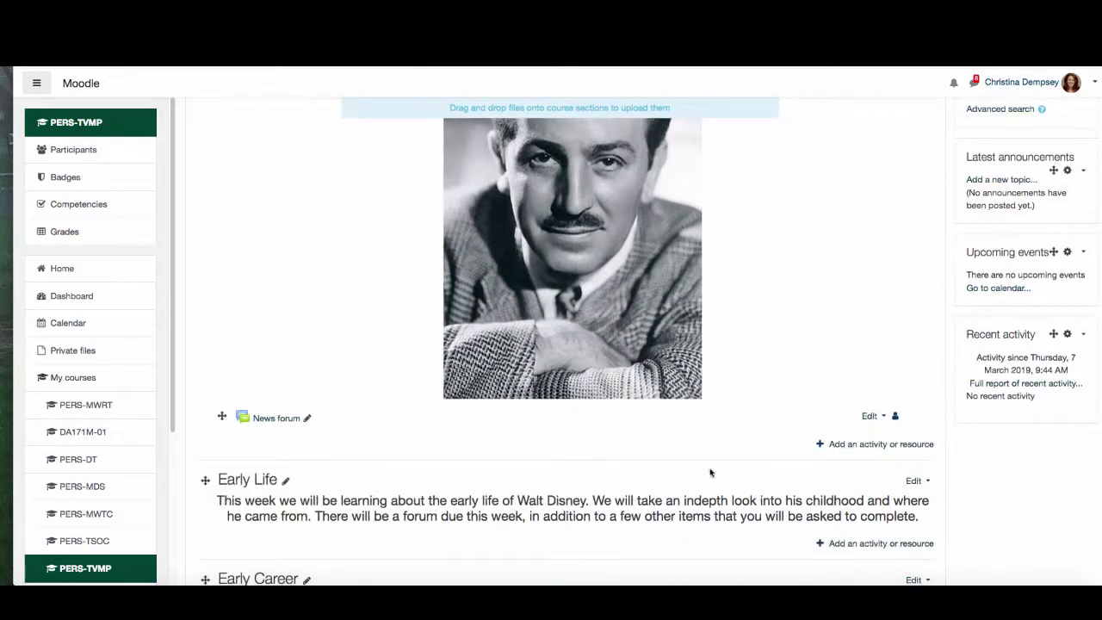
click(842, 445)
scroll(541, 237, down, 5)
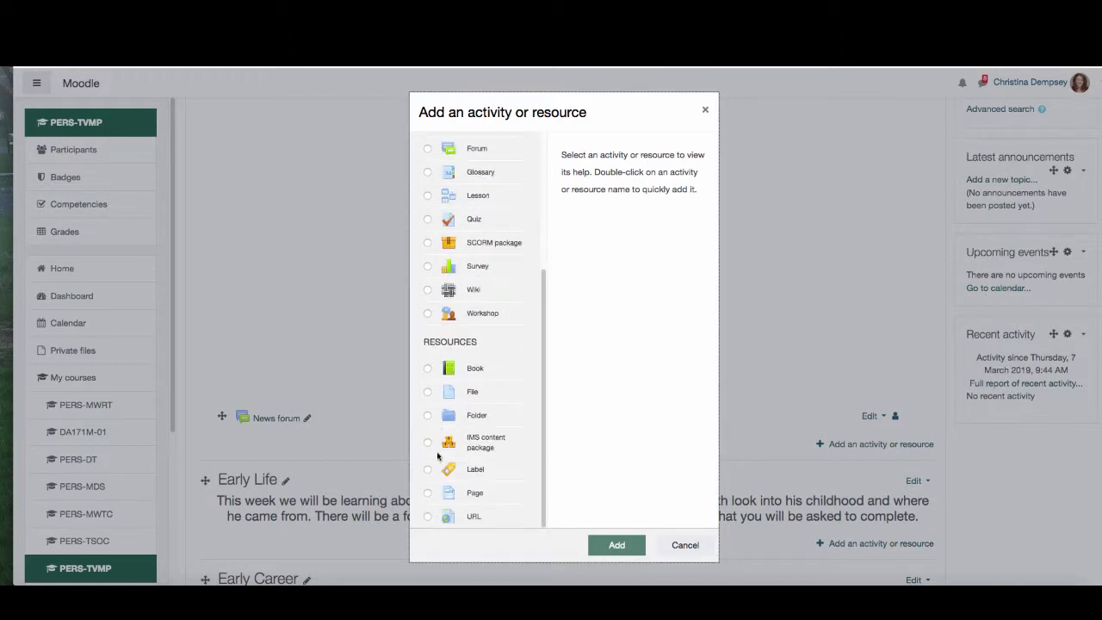
click(447, 397)
click(598, 549)
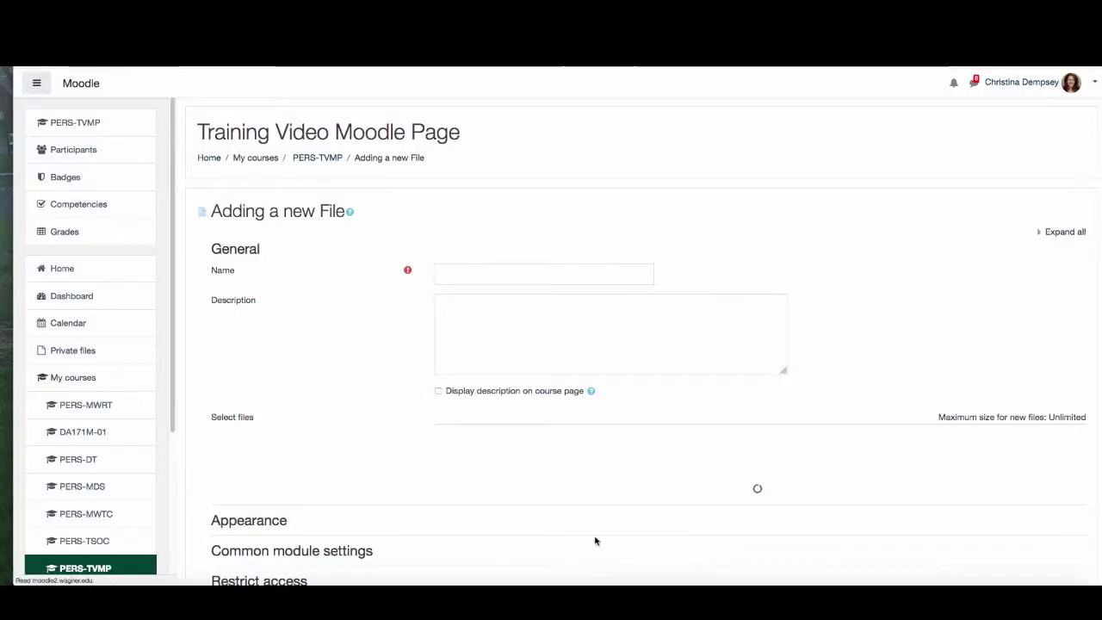
Step: Name the new file resource 'Syllabus' and give it the description 'syllabus'
click(479, 271)
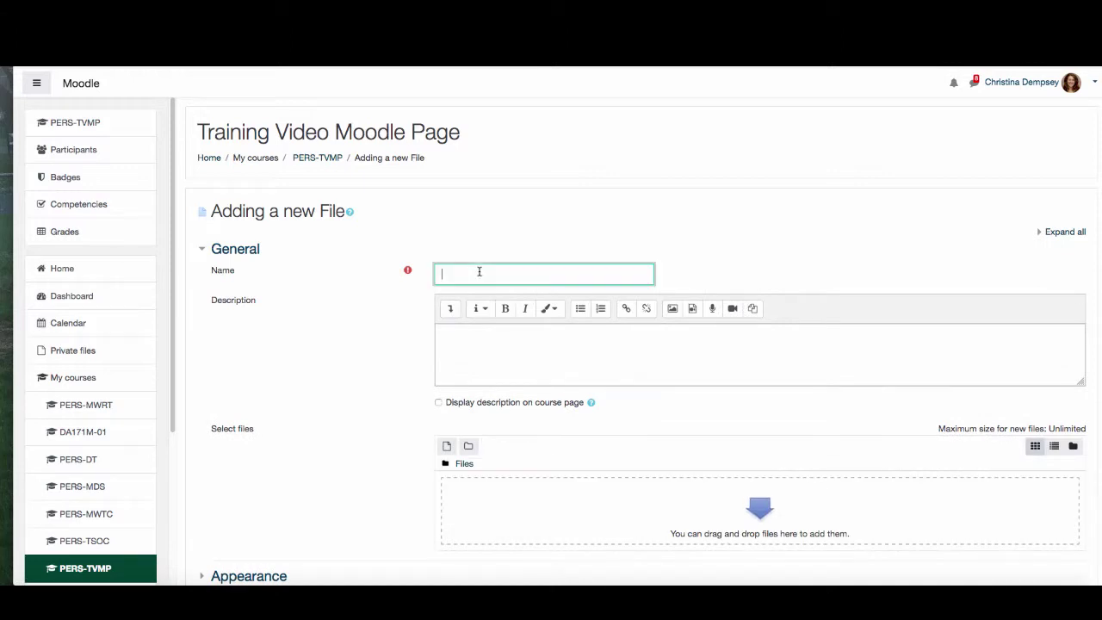
text(Syllabus)
click(485, 354)
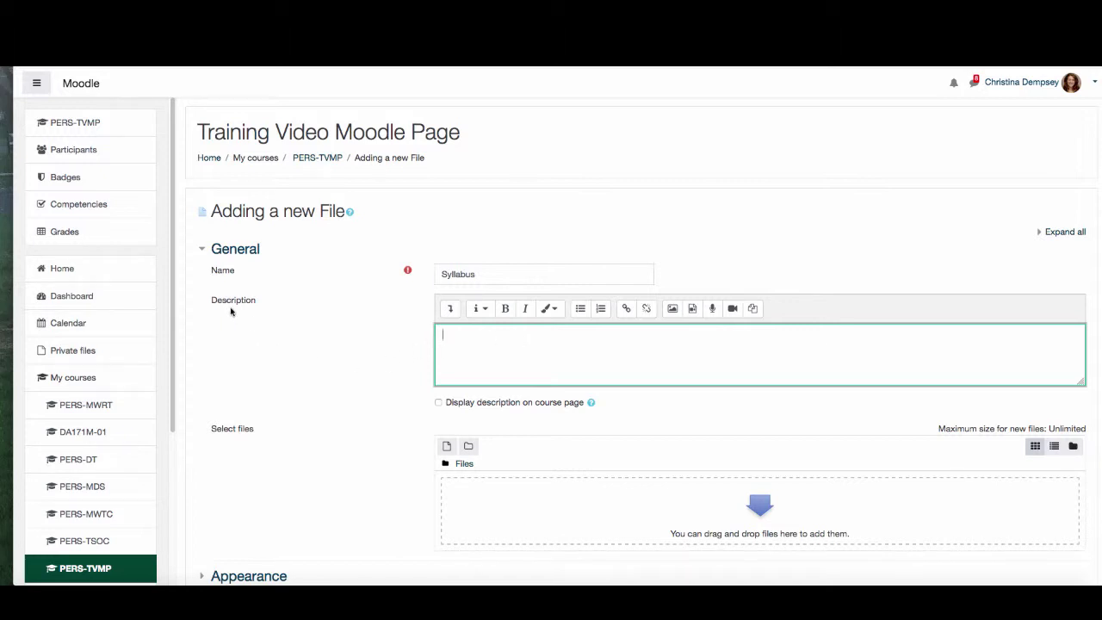
text(syllabus)
scroll(555, 298, down, 2)
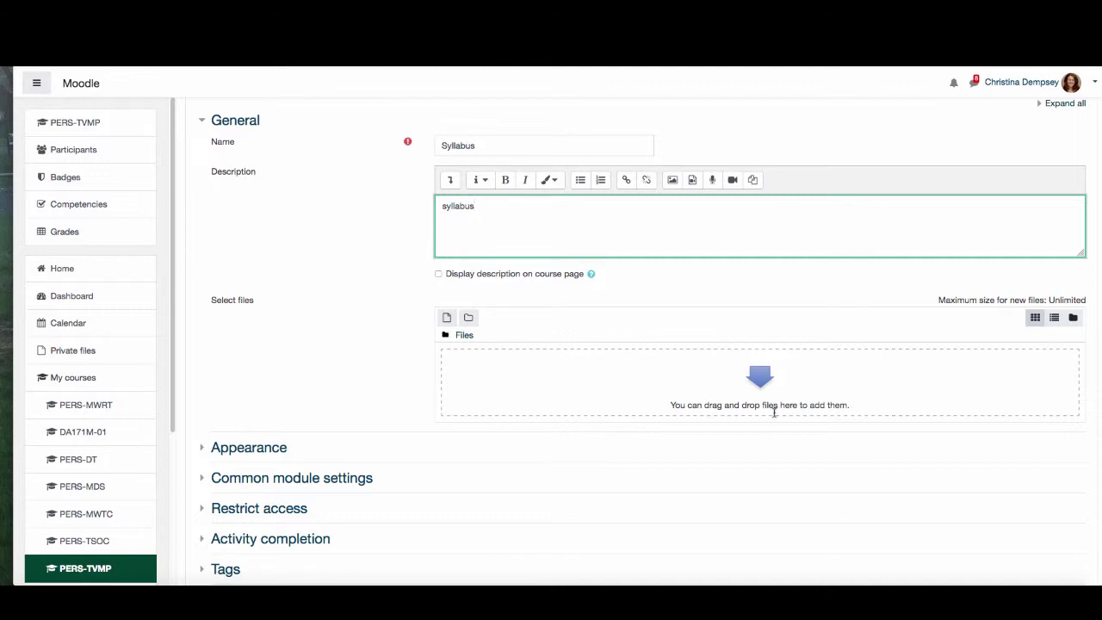
Step: Upload Summer Online Training 2019-Syllabus.pdf from the computer into the resource's Select files area
click(448, 318)
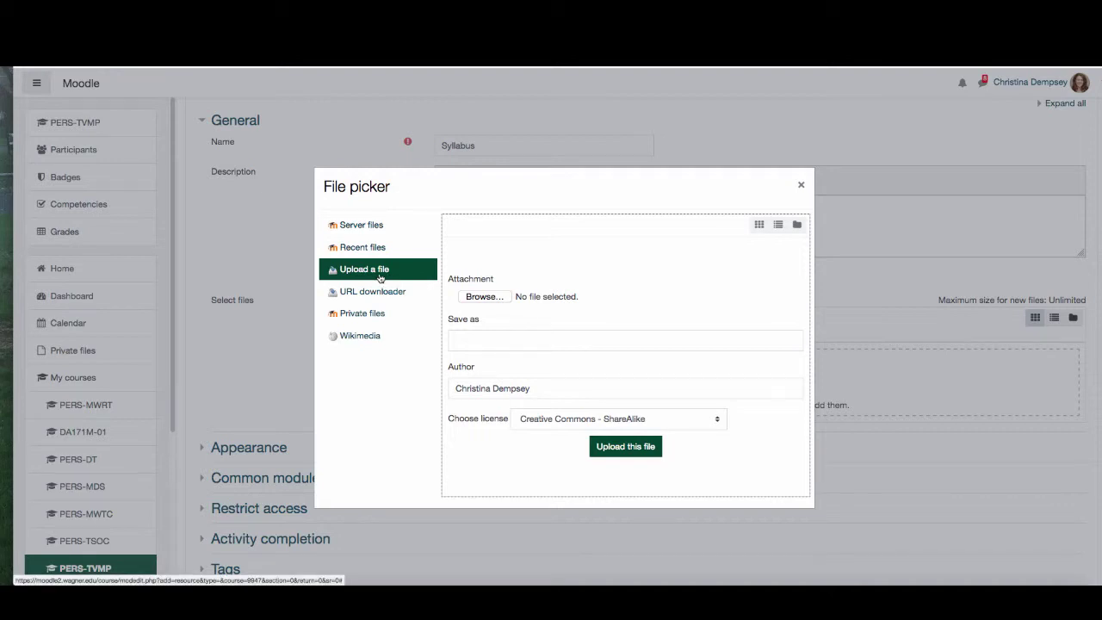
click(484, 297)
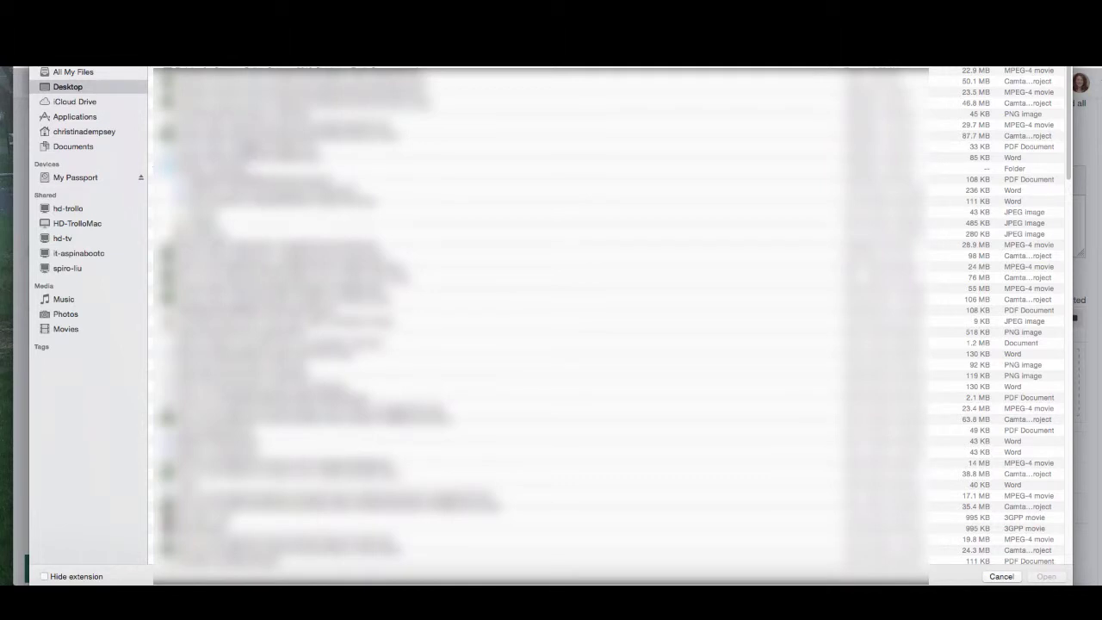
click(251, 147)
key(Return)
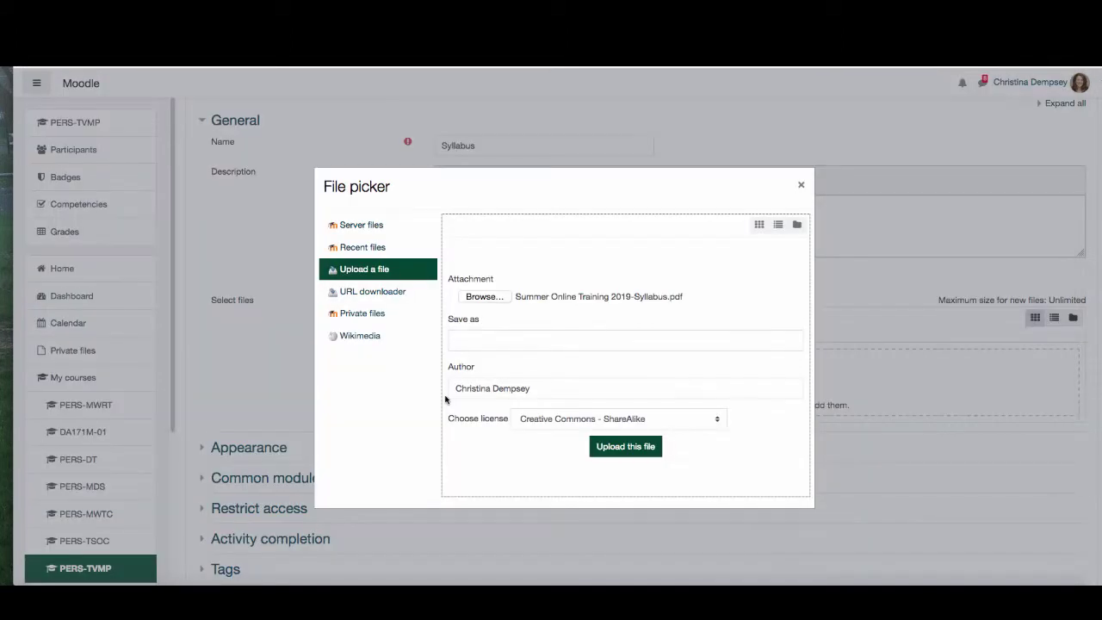
click(643, 450)
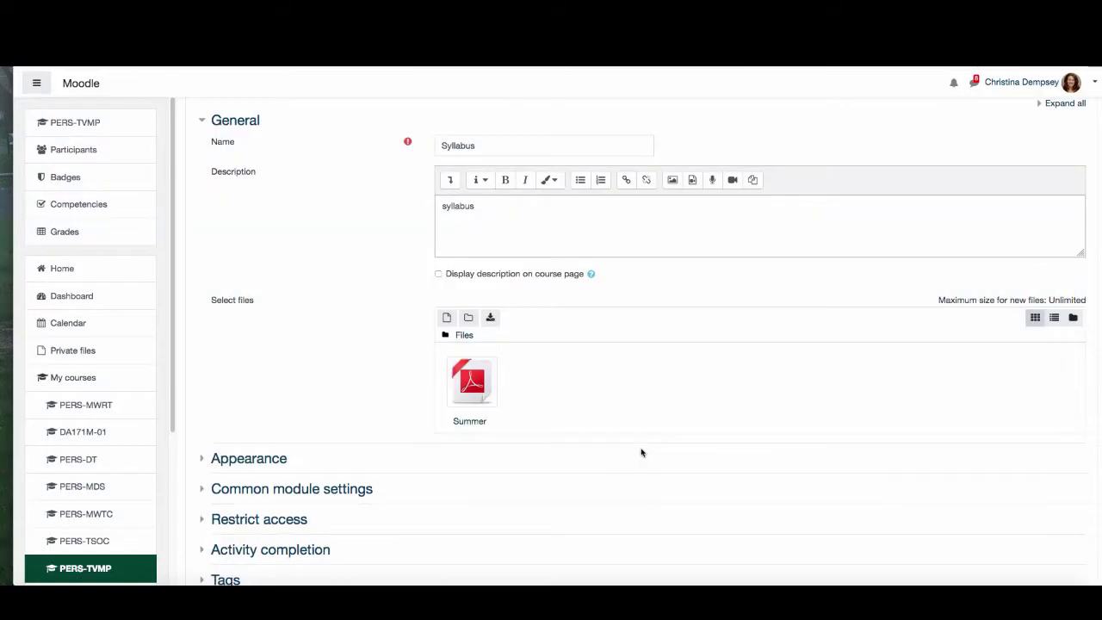
Step: Keep the Appearance display option at Automatic and save the Syllabus resource to the course
scroll(420, 480, down, 3)
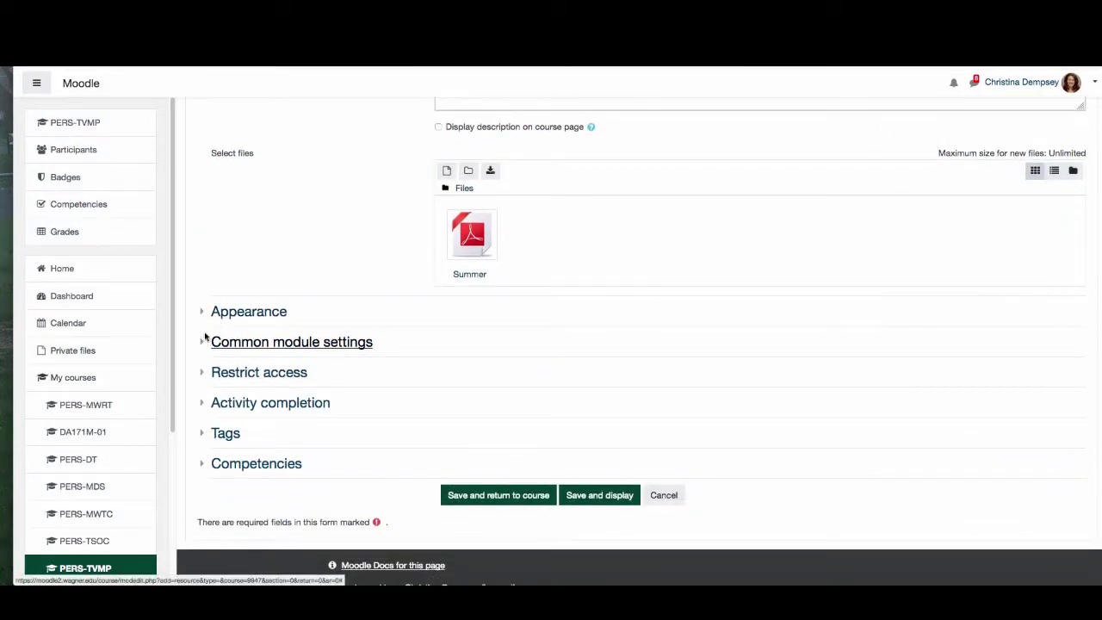
click(200, 311)
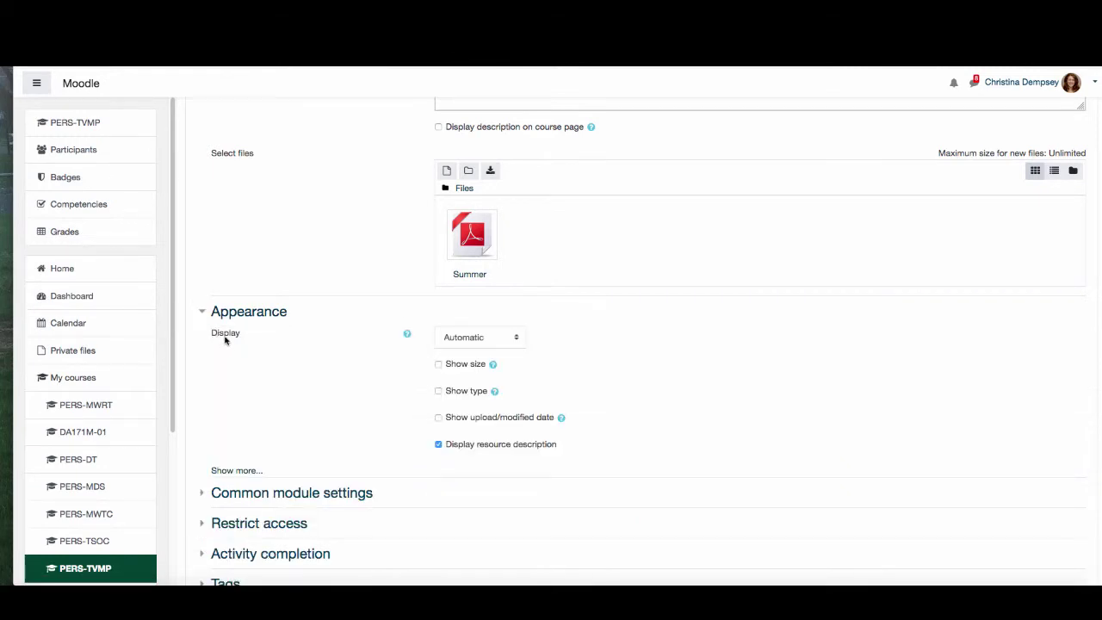
click(514, 339)
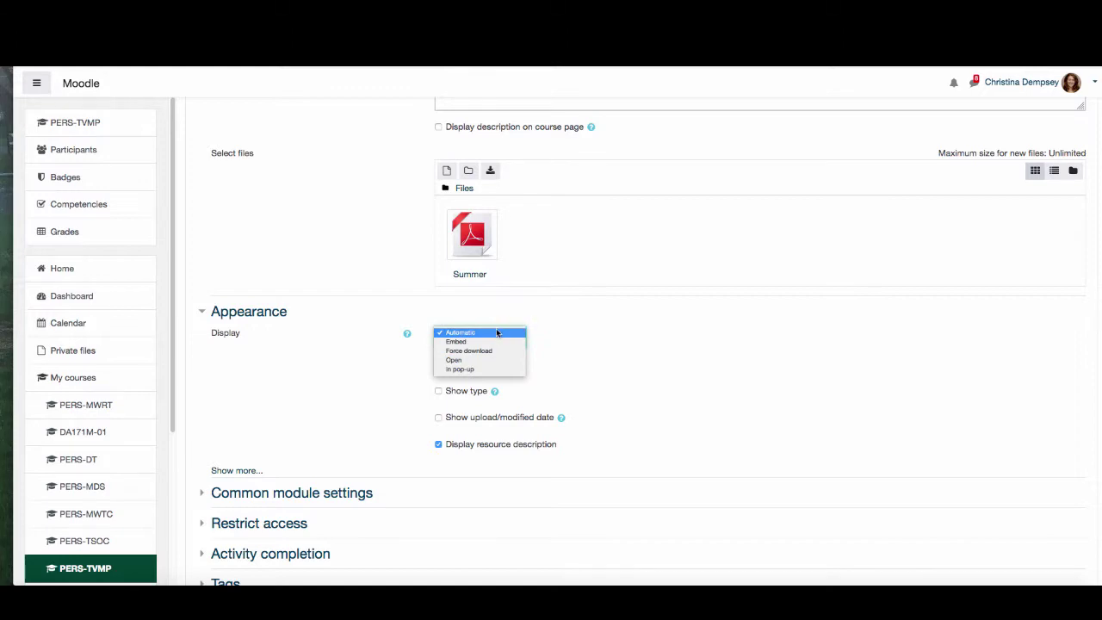
click(498, 334)
scroll(517, 387, down, 3)
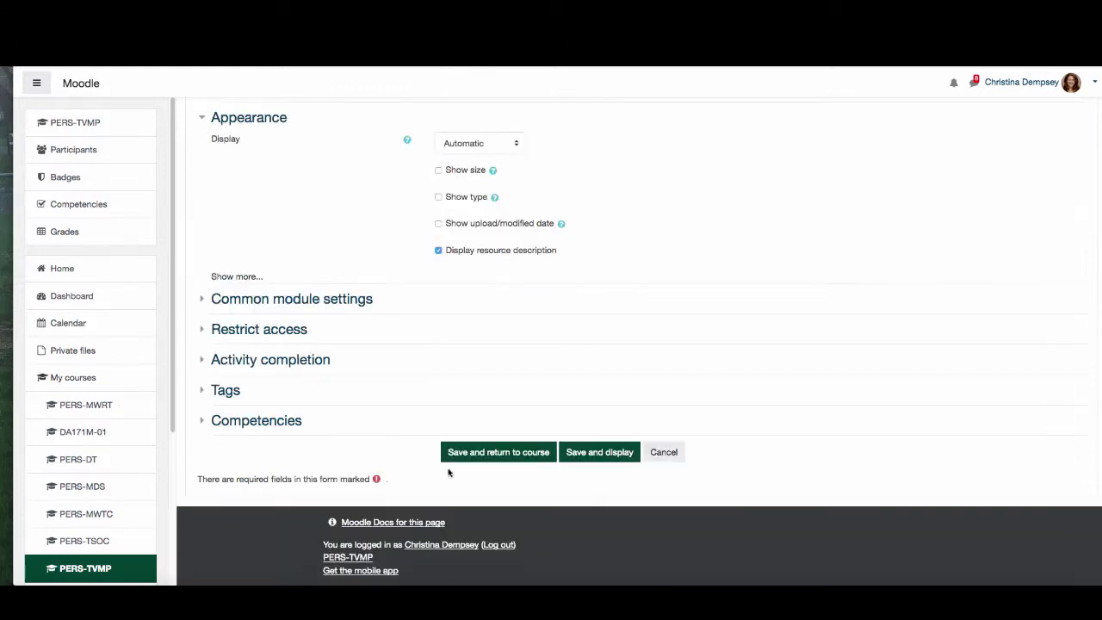
click(491, 458)
scroll(335, 442, down, 2)
scroll(335, 442, up, 2)
scroll(335, 442, down, 4)
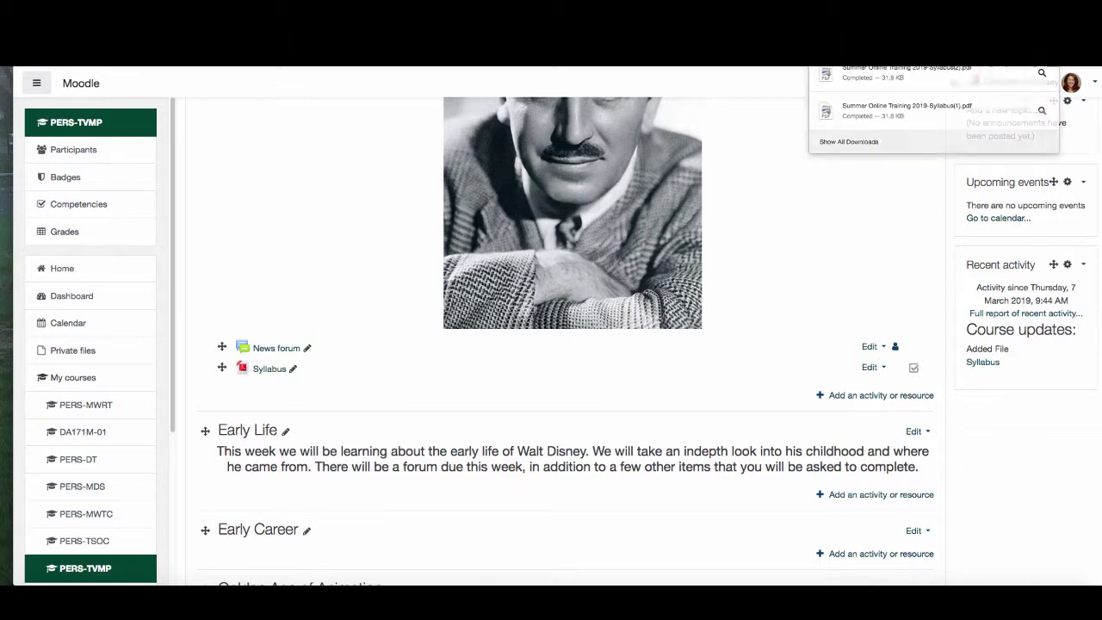
click(1039, 77)
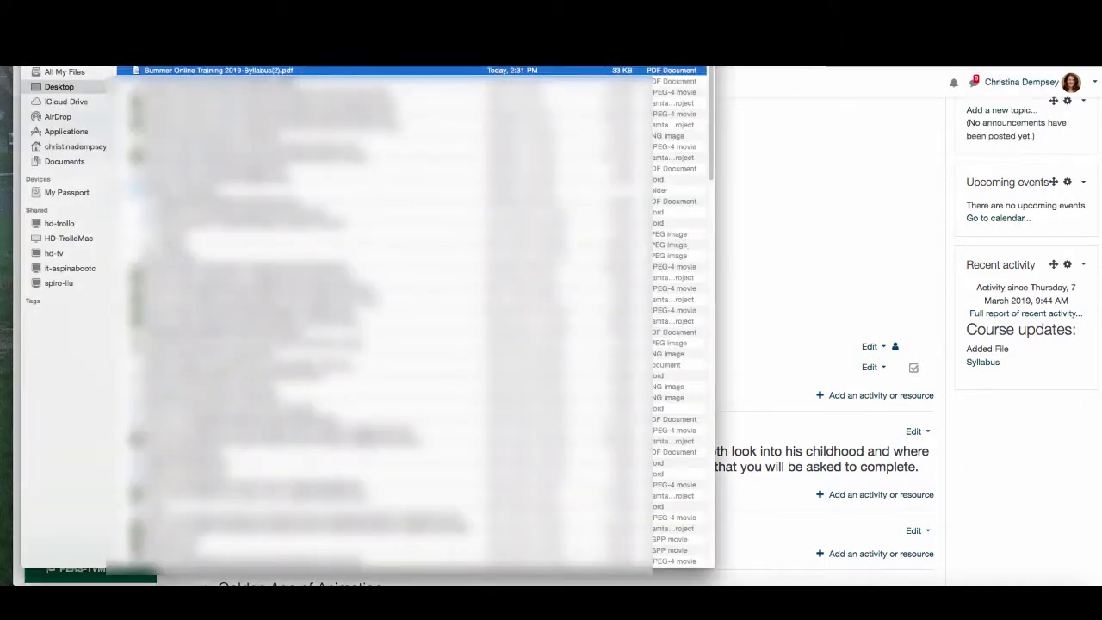
key(super+o)
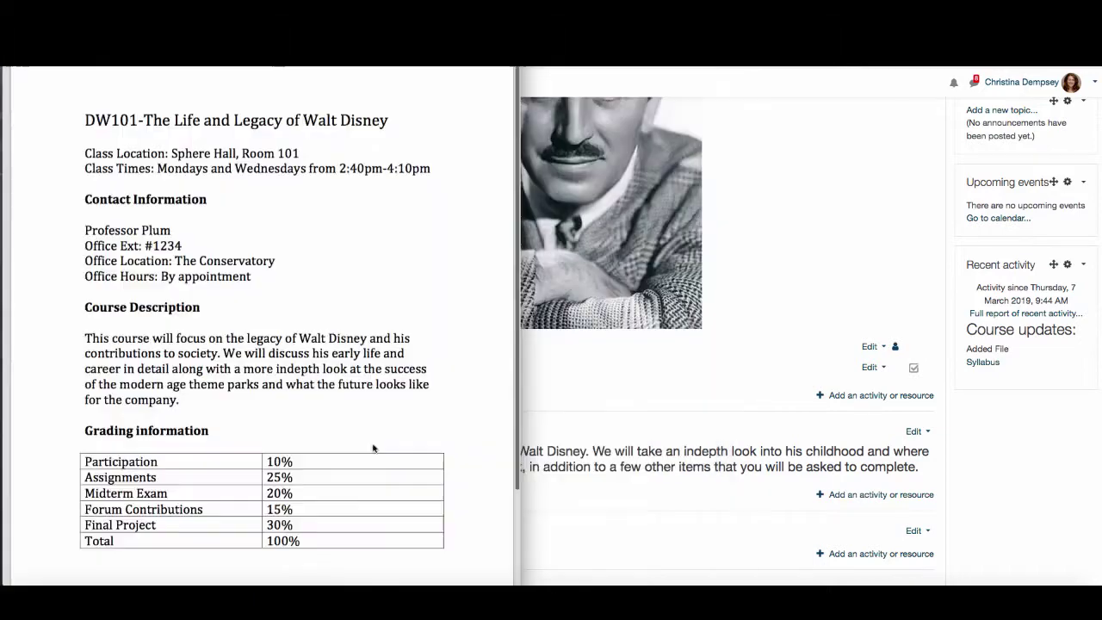
key(super+w)
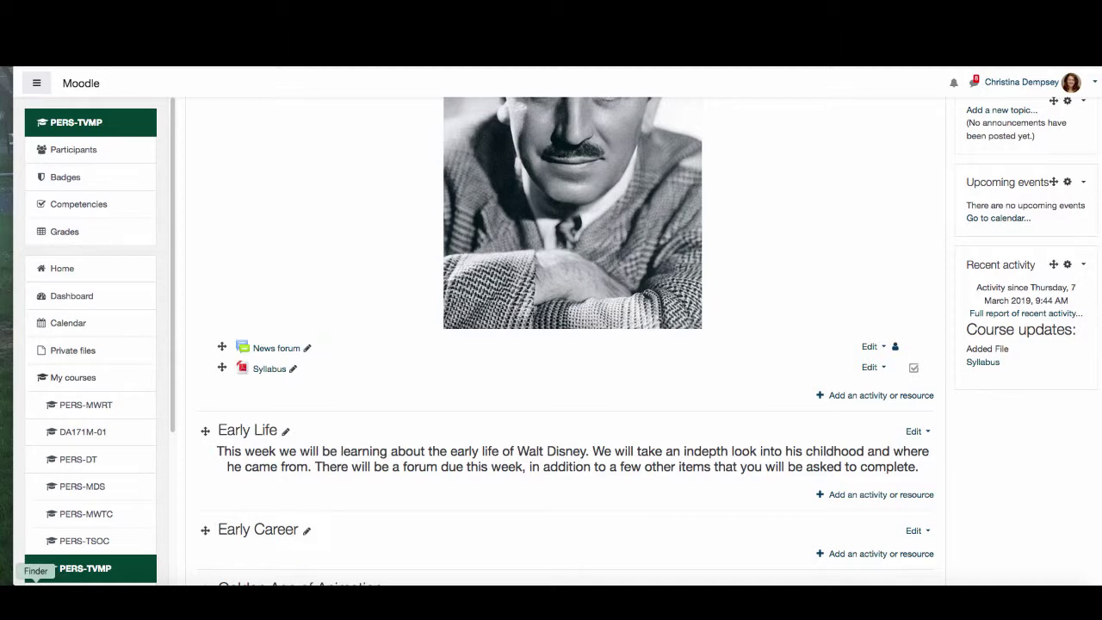
Step: Drag the PDF and .docx syllabus files from the Finder Desktop onto the course's top section
click(10, 570)
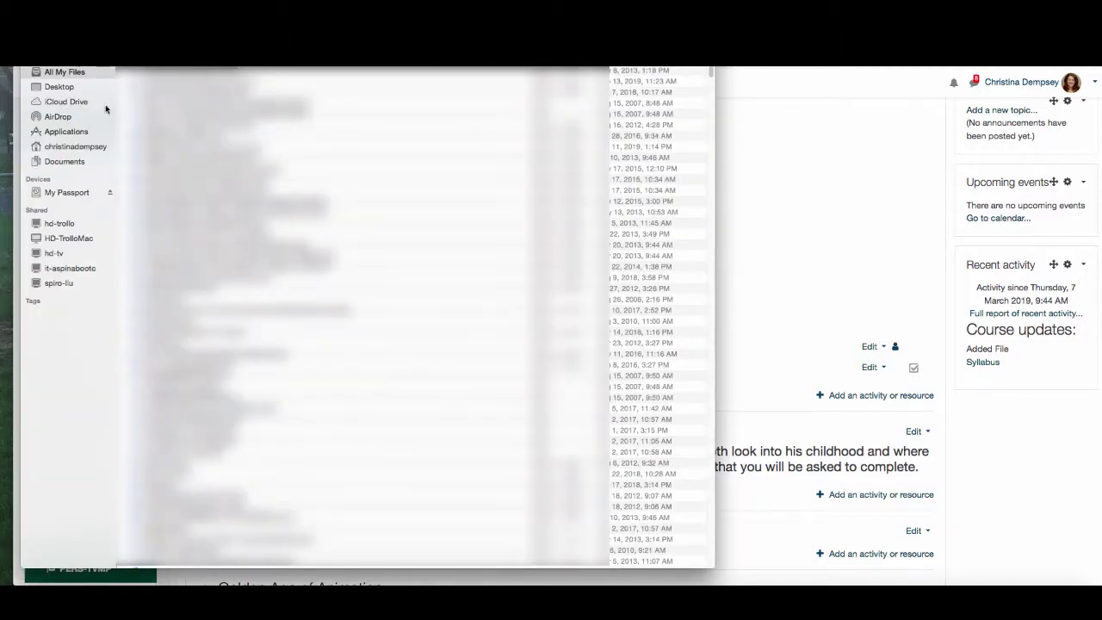
click(78, 89)
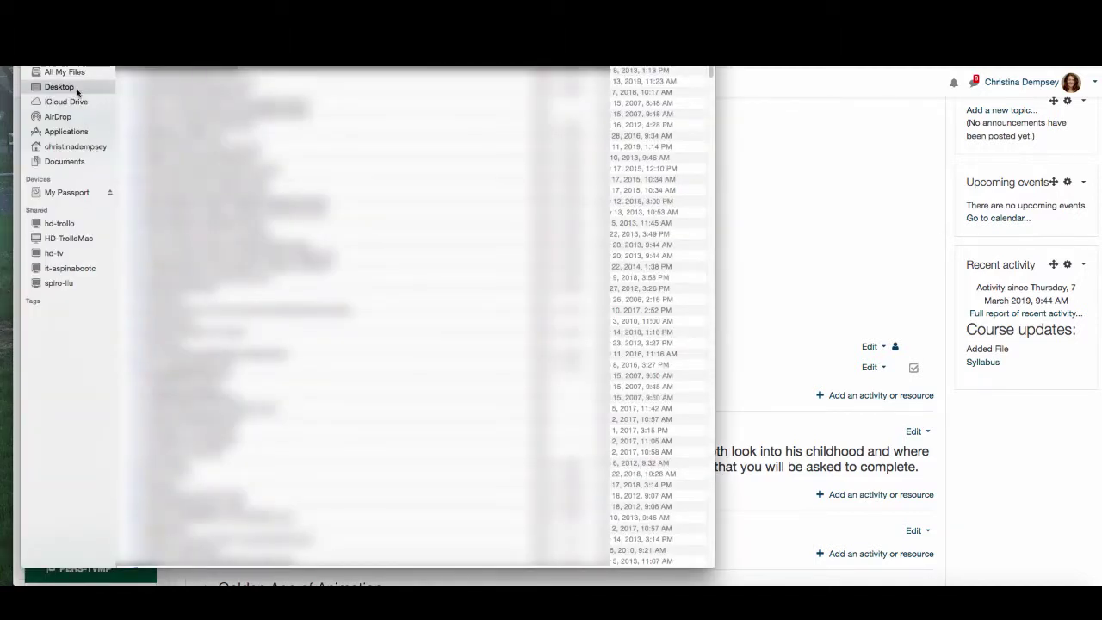
drag(404, 173, 612, 385)
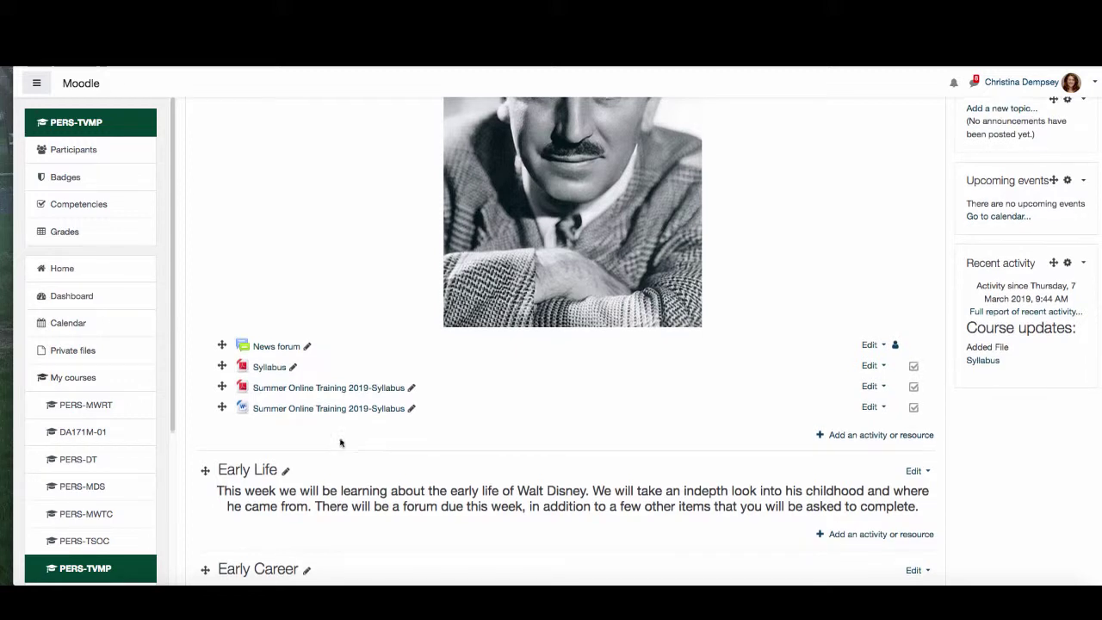
Step: Move and then delete the Summer Online Training PDF copy, keeping only the .docx entry
scroll(297, 482, down, 1)
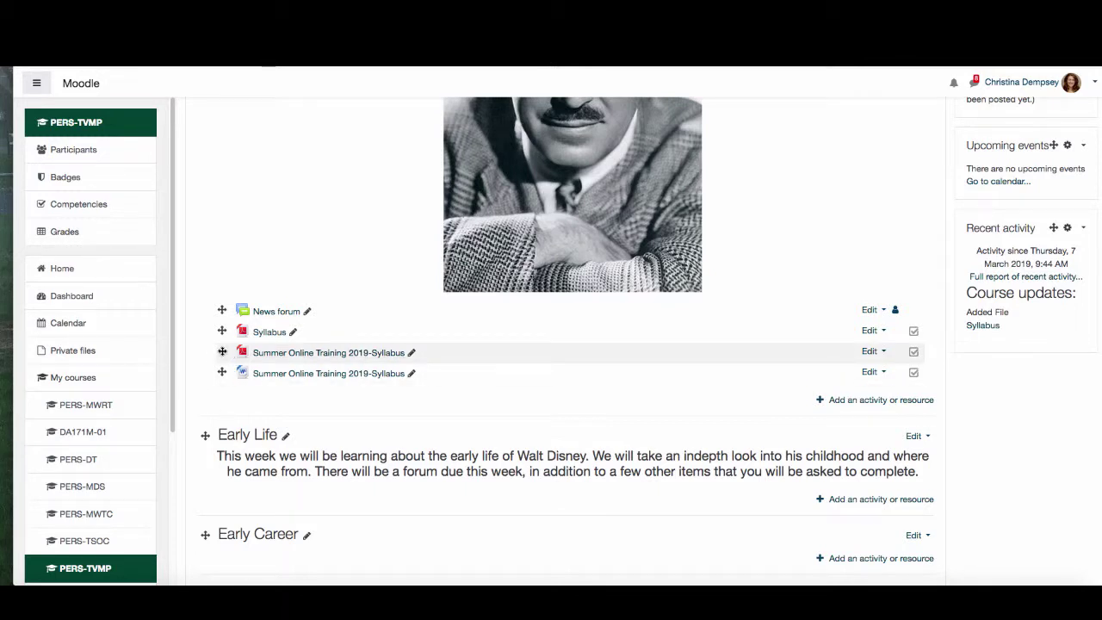
drag(221, 351, 224, 374)
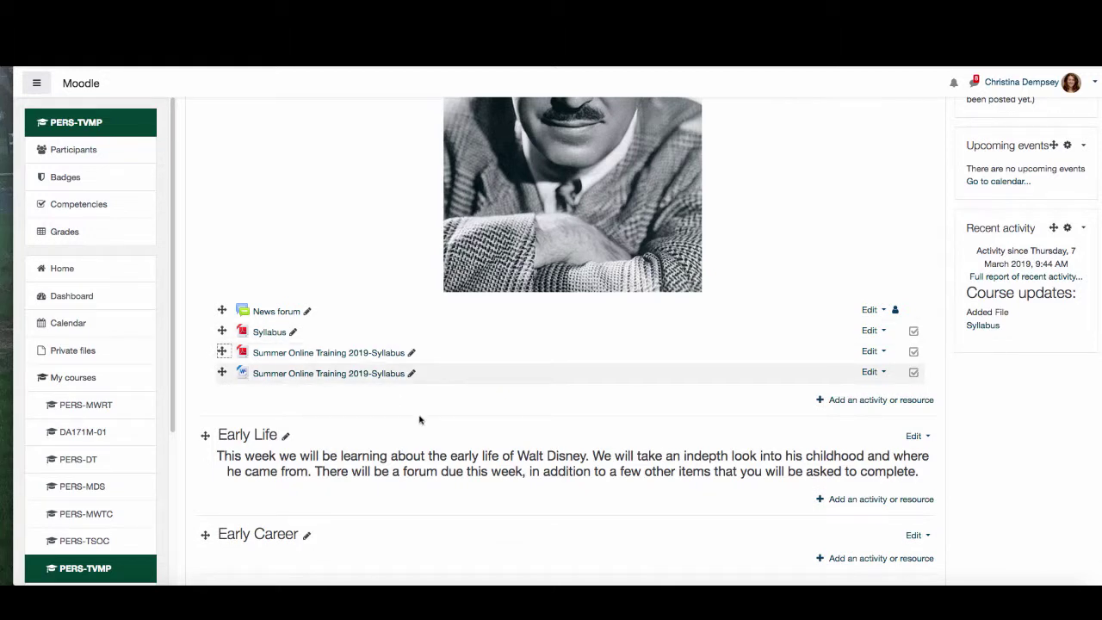
click(870, 352)
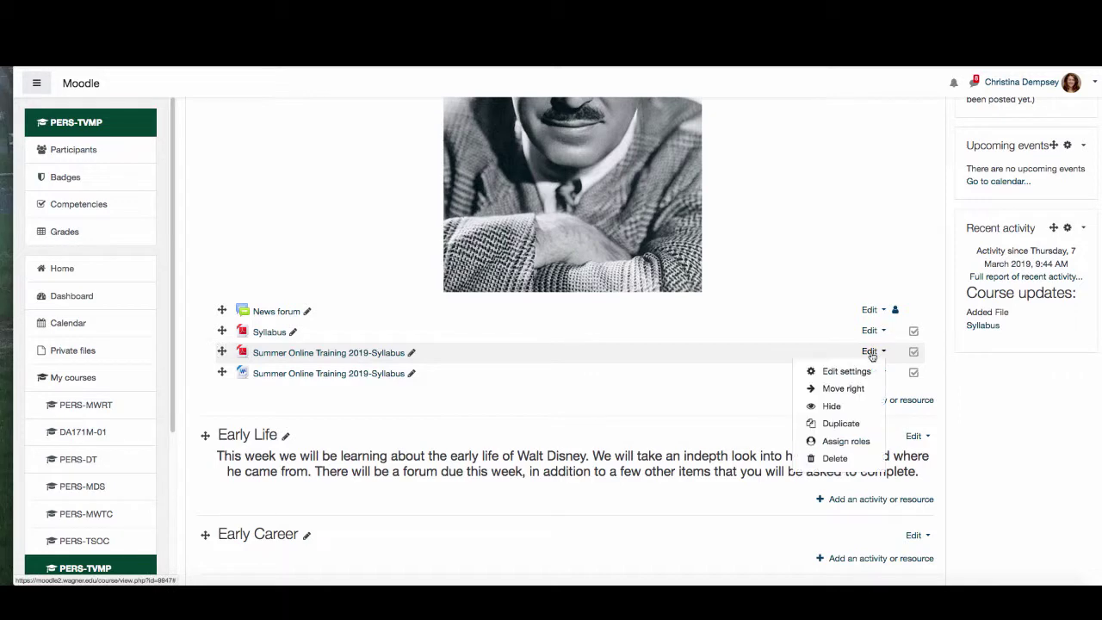
click(833, 458)
click(514, 397)
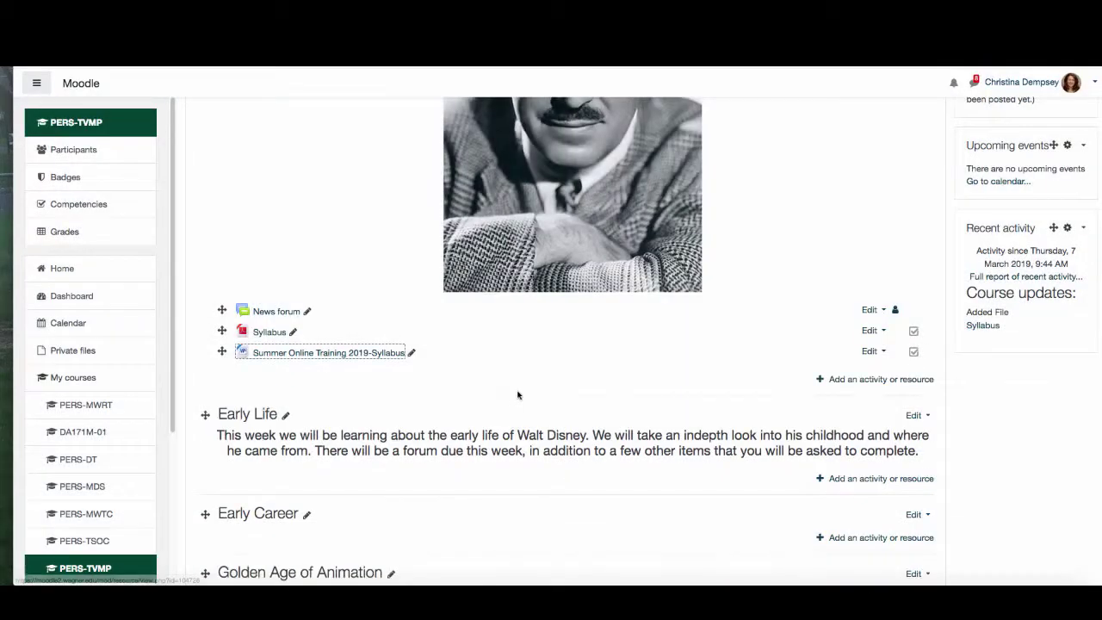
click(870, 352)
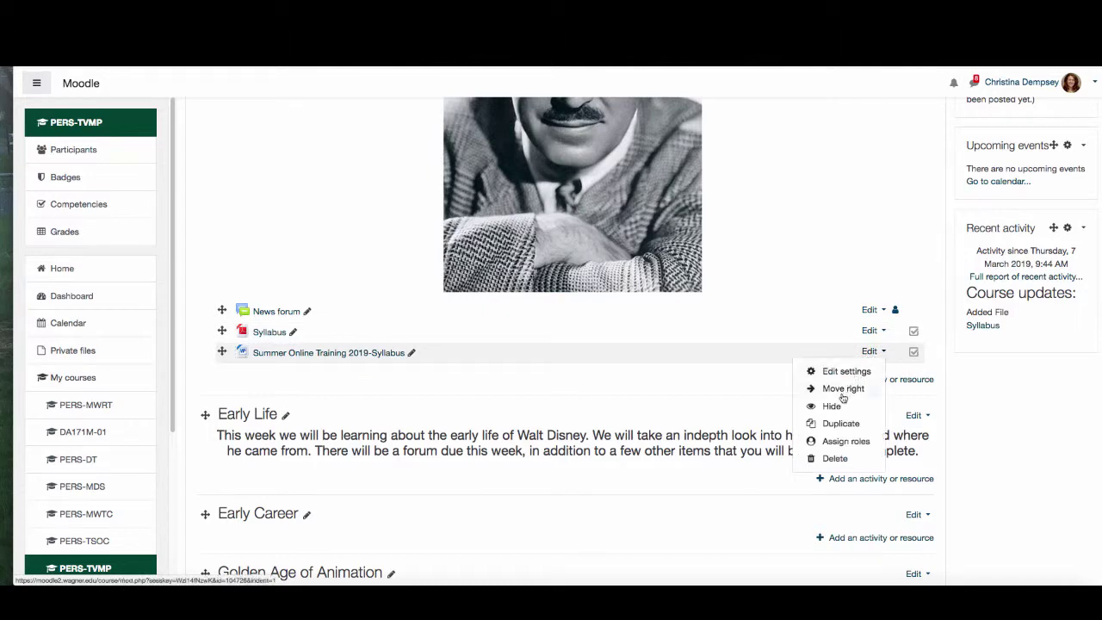